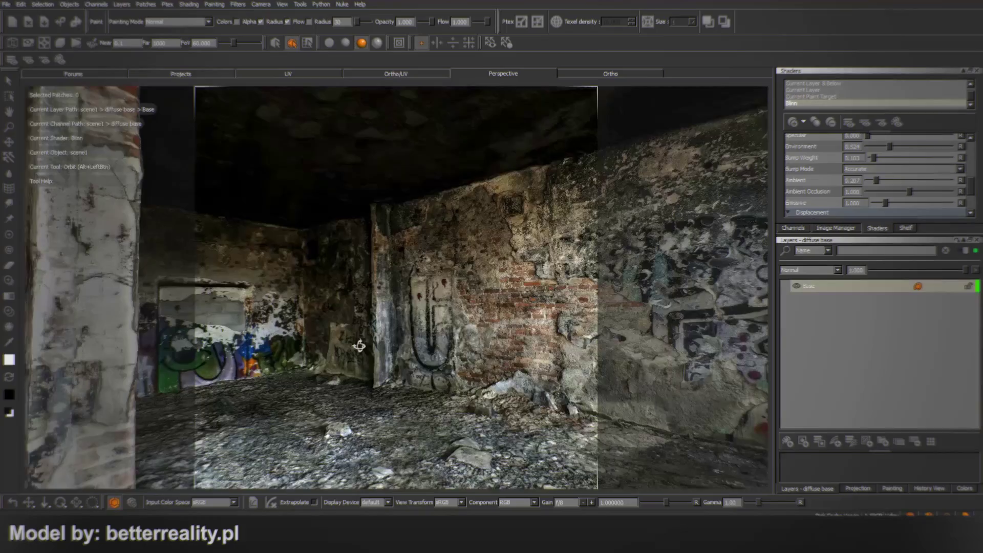
# Frame the brick wall and graffiti corner, then select floor and wall polygons to show their textures
pyautogui.keyDown('alt'); pyautogui.moveTo(358, 344); pyautogui.dragTo(444, 363, button='right'); pyautogui.keyUp('alt')
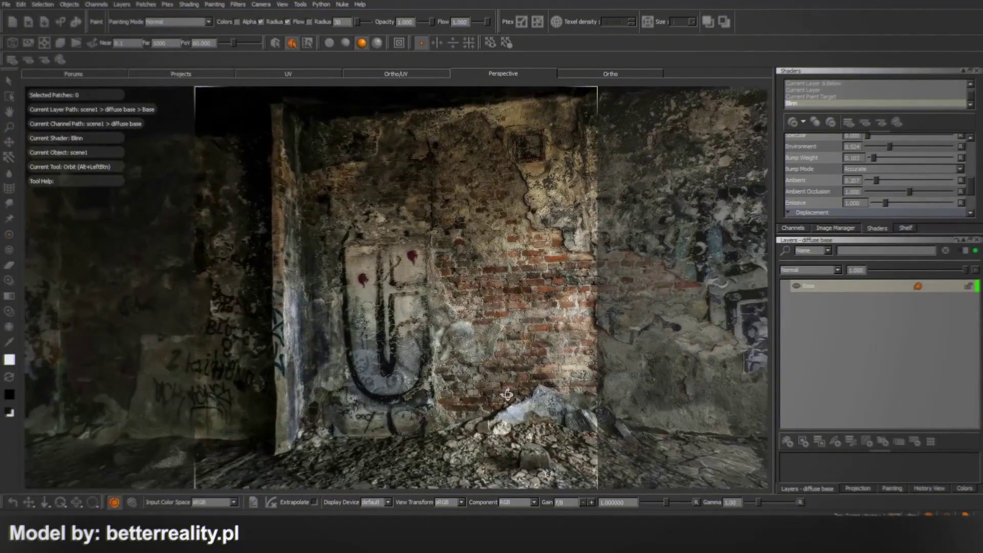
pyautogui.keyDown('alt'); pyautogui.moveTo(506, 394); pyautogui.dragTo(573, 418, button='right'); pyautogui.keyUp('alt')
pyautogui.keyDown('alt'); pyautogui.moveTo(364, 307); pyautogui.dragTo(330, 294, button='middle'); pyautogui.keyUp('alt')
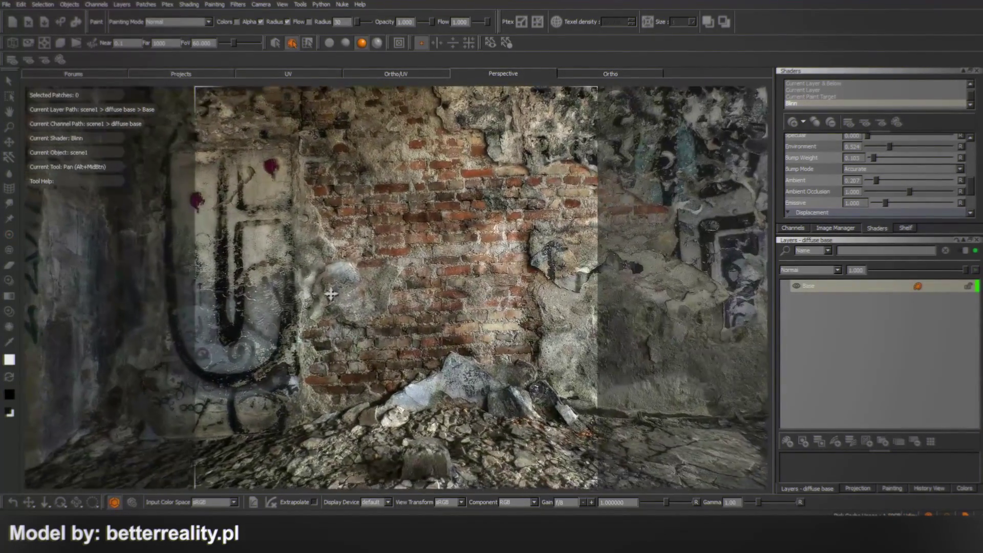
pyautogui.moveTo(331, 294)
pyautogui.keyDown('alt'); pyautogui.mouseDown()
pyautogui.moveTo(288, 342)
pyautogui.moveTo(366, 343)
pyautogui.mouseUp(); pyautogui.keyUp('alt')
pyautogui.keyDown('alt'); pyautogui.moveTo(366, 344); pyautogui.dragTo(398, 344, button='right'); pyautogui.keyUp('alt')
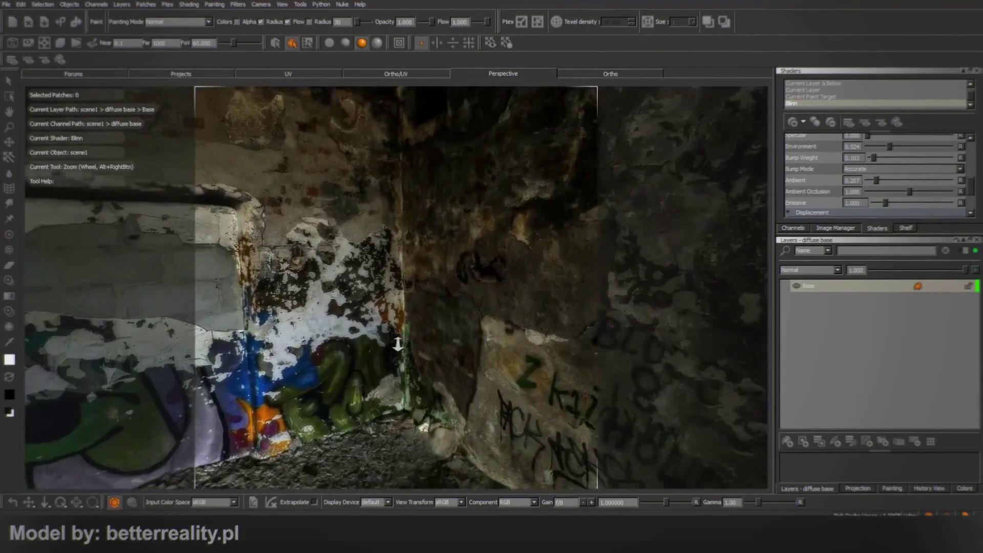
pyautogui.keyDown('alt'); pyautogui.moveTo(397, 344); pyautogui.dragTo(402, 261, button='middle'); pyautogui.keyUp('alt')
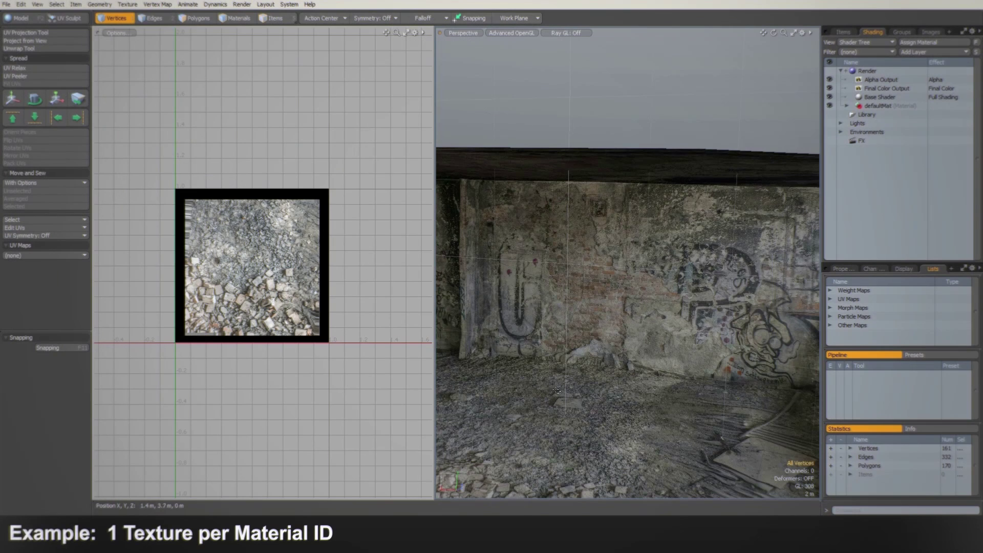
pyautogui.keyDown('alt'); pyautogui.moveTo(558, 390); pyautogui.dragTo(585, 377); pyautogui.keyUp('alt')
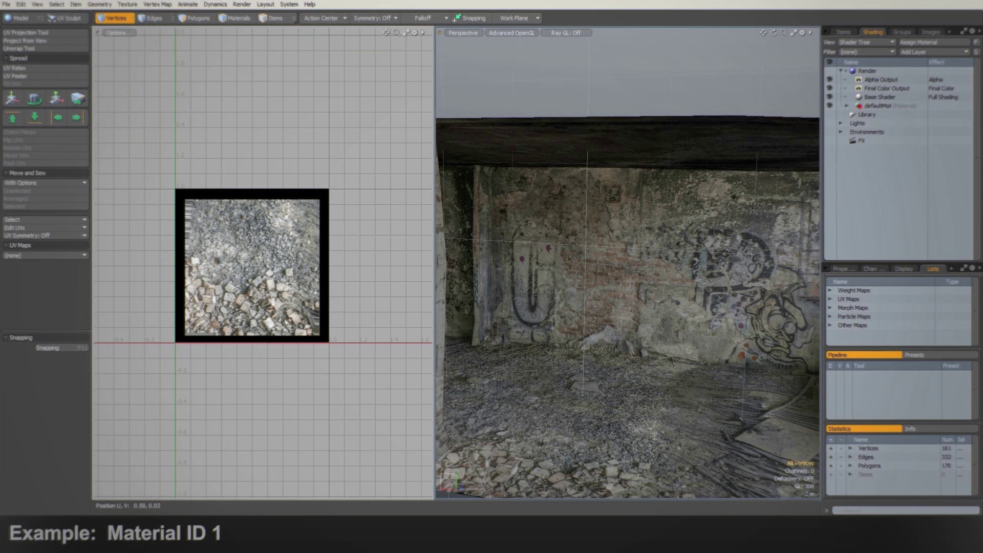
pyautogui.click(467, 446)
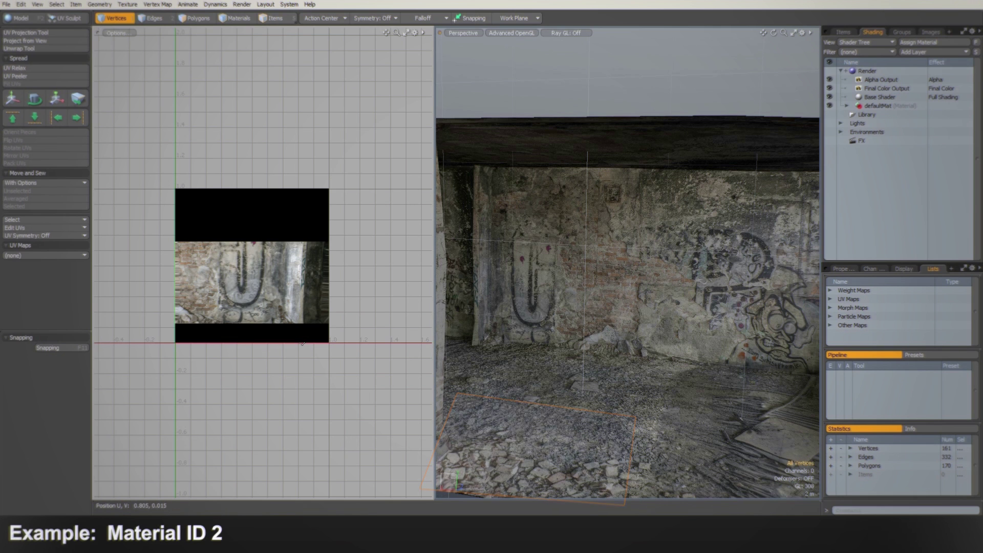
pyautogui.click(519, 337)
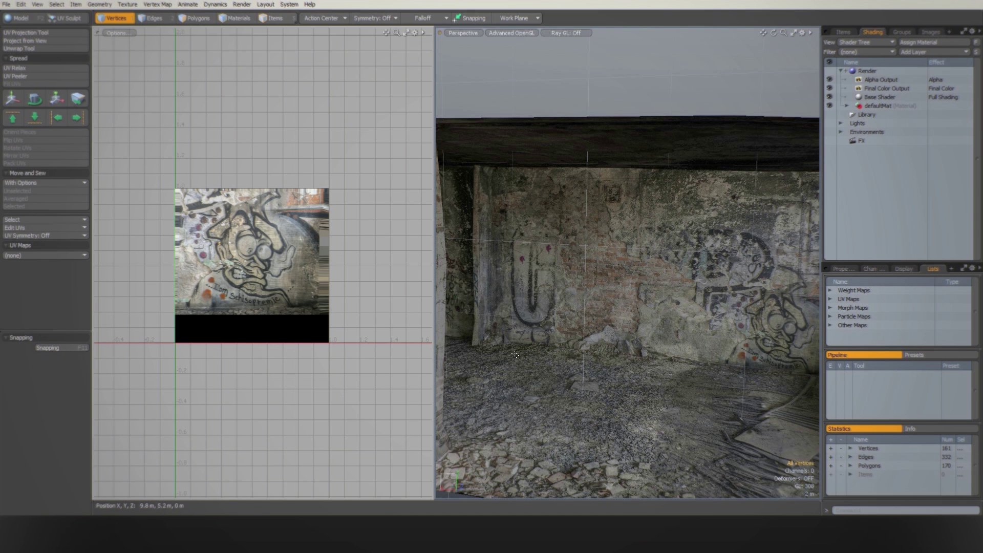
pyautogui.click(509, 400)
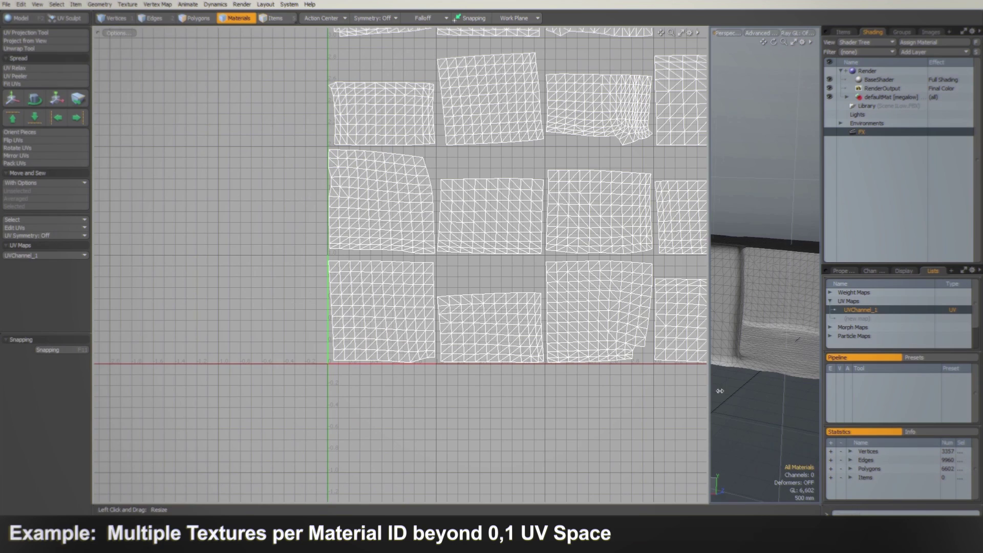
# Widen the UV editor and zoom out to reveal UV islands spread across many tiles
pyautogui.moveTo(720, 391); pyautogui.dragTo(726, 390)
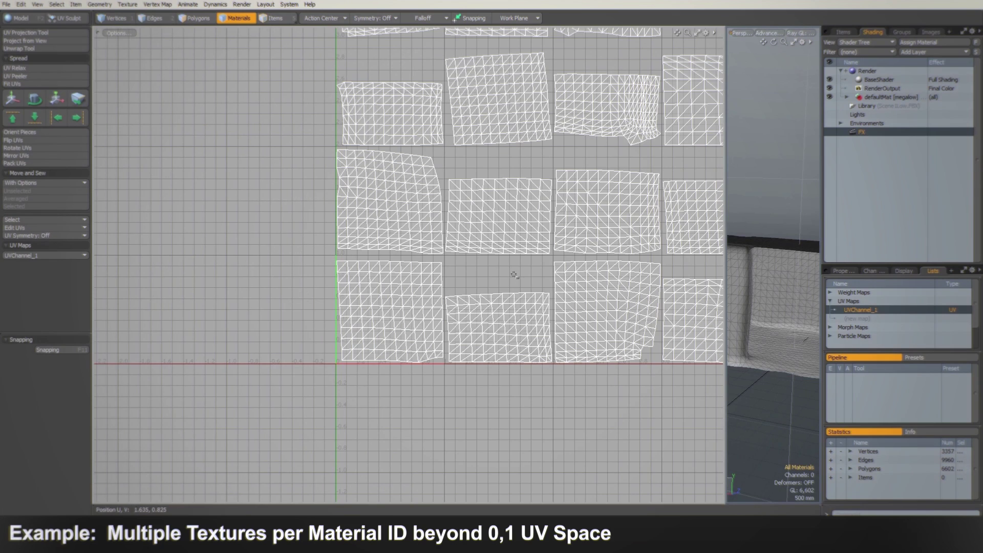
pyautogui.keyDown('alt'); pyautogui.moveTo(511, 276); pyautogui.dragTo(378, 335); pyautogui.keyUp('alt')
pyautogui.scroll(-3, 378, 335)
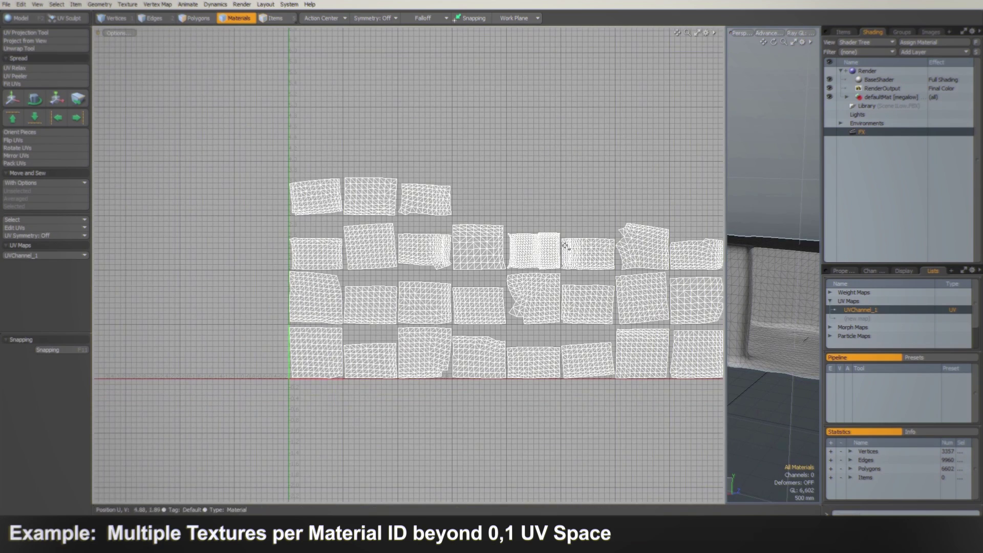
pyautogui.keyDown('alt'); pyautogui.moveTo(558, 215); pyautogui.dragTo(427, 208); pyautogui.keyUp('alt')
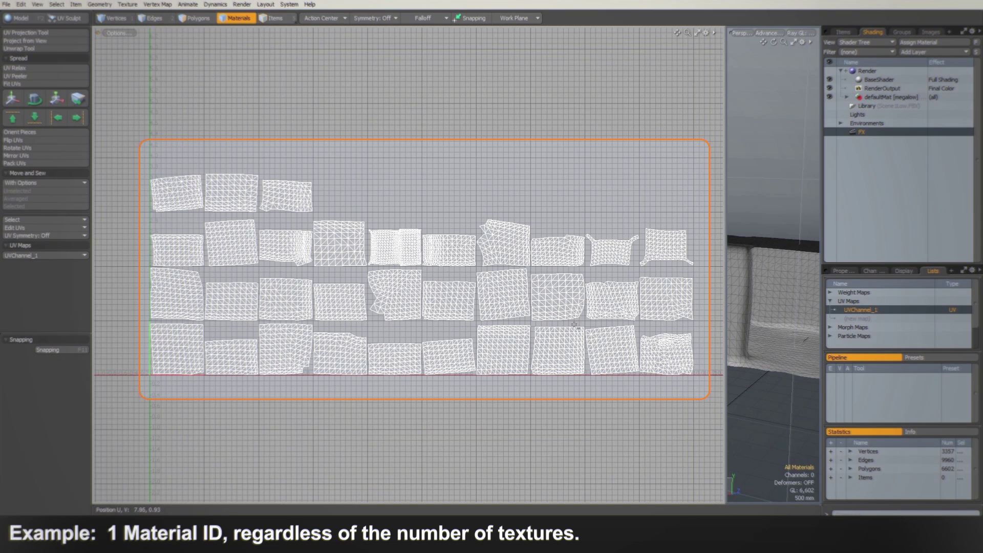
pyautogui.moveTo(208, 391); pyautogui.dragTo(391, 379, button='middle')
pyautogui.scroll(5, 390, 377)
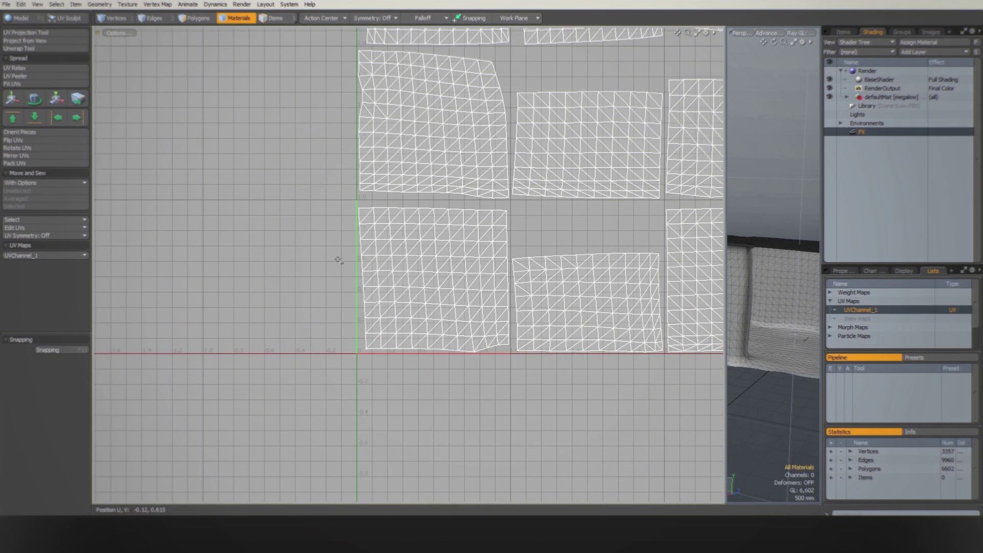
pyautogui.moveTo(339, 260); pyautogui.dragTo(279, 272, button='middle')
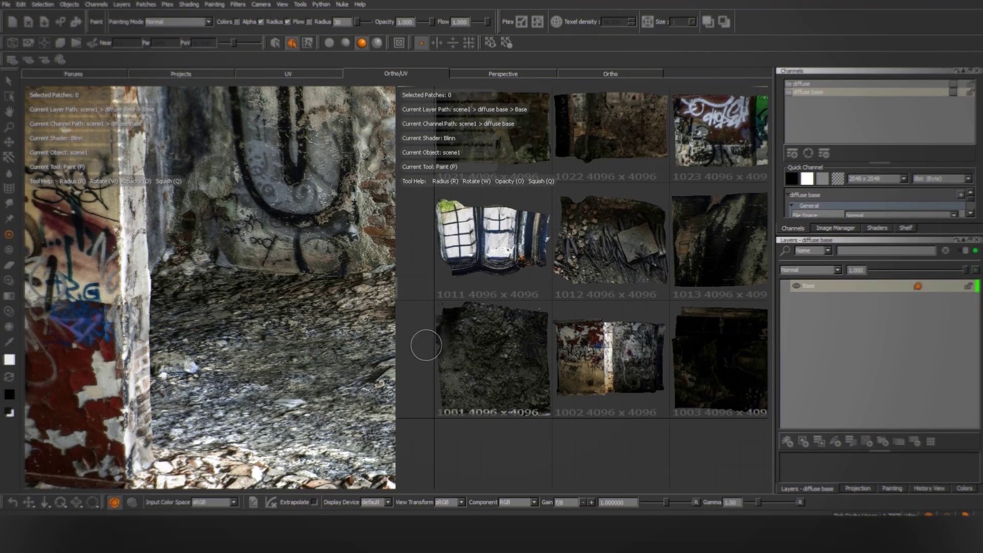
# Switch from the paint view to the full UV patch grid and zoom in on patches 1001 and 1002
pyautogui.scroll(-2, 540, 340)
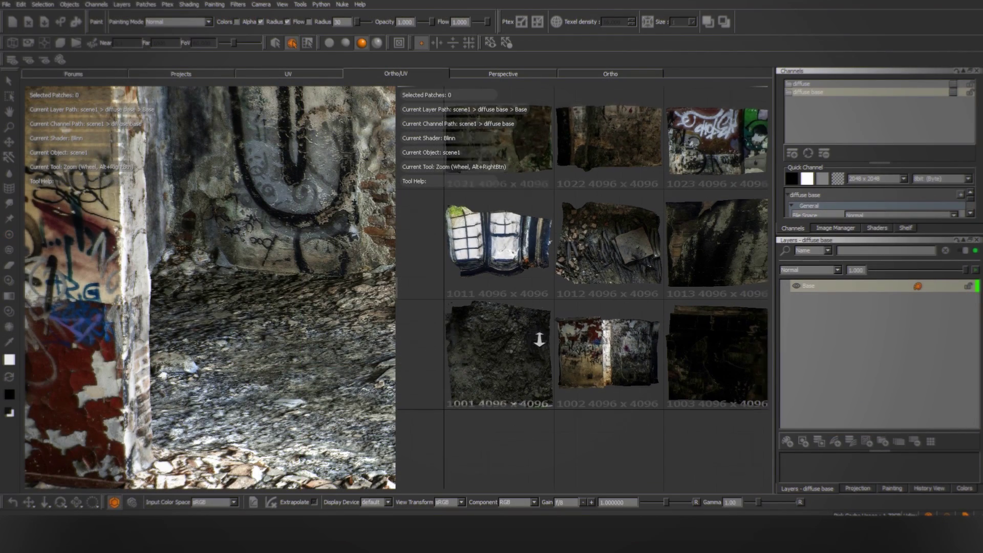
pyautogui.keyDown('alt'); pyautogui.moveTo(312, 326); pyautogui.dragTo(312, 326); pyautogui.keyUp('alt')
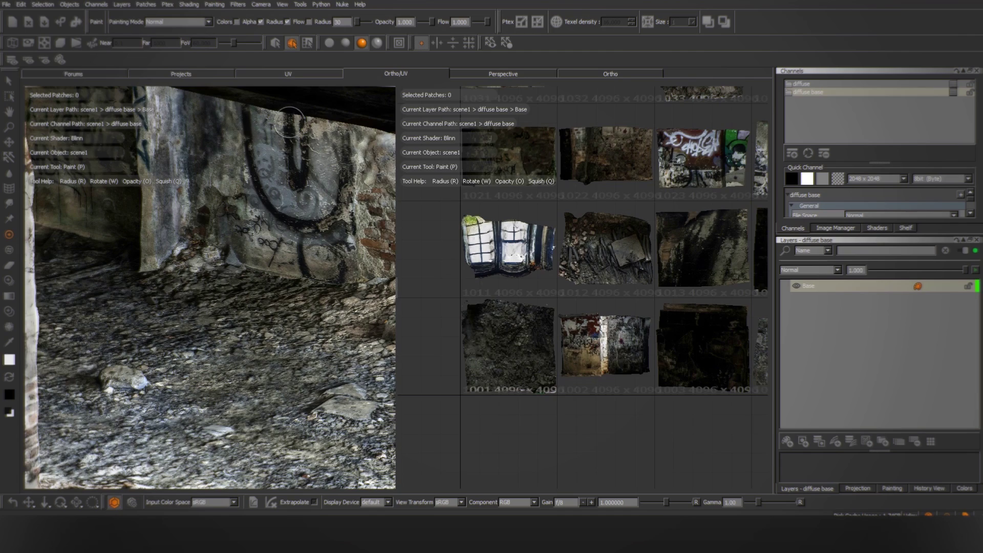
pyautogui.click(288, 73)
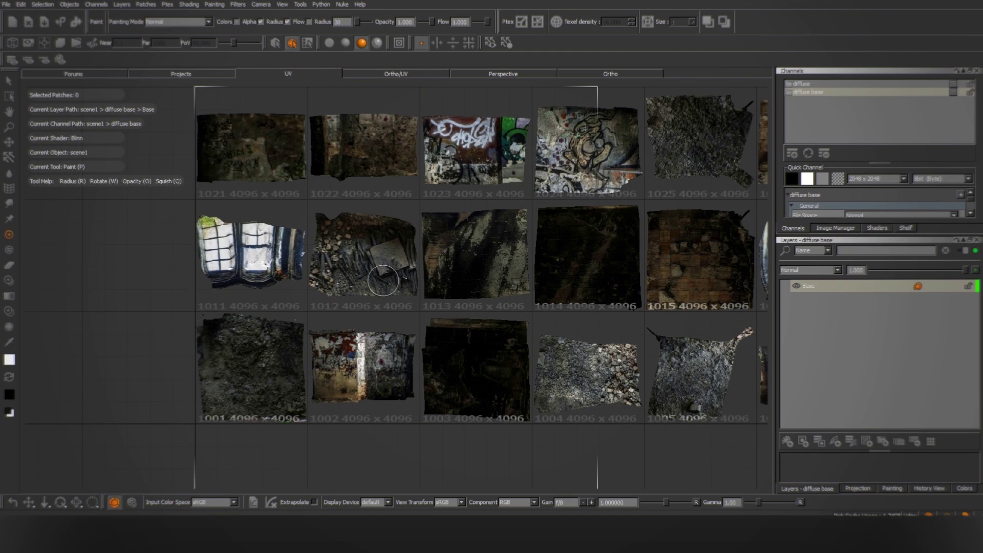
pyautogui.keyDown('alt'); pyautogui.moveTo(307, 338); pyautogui.dragTo(457, 271, button='right'); pyautogui.keyUp('alt')
pyautogui.scroll(1, 456, 271)
pyautogui.press('p')
pyautogui.scroll(4, 253, 264)
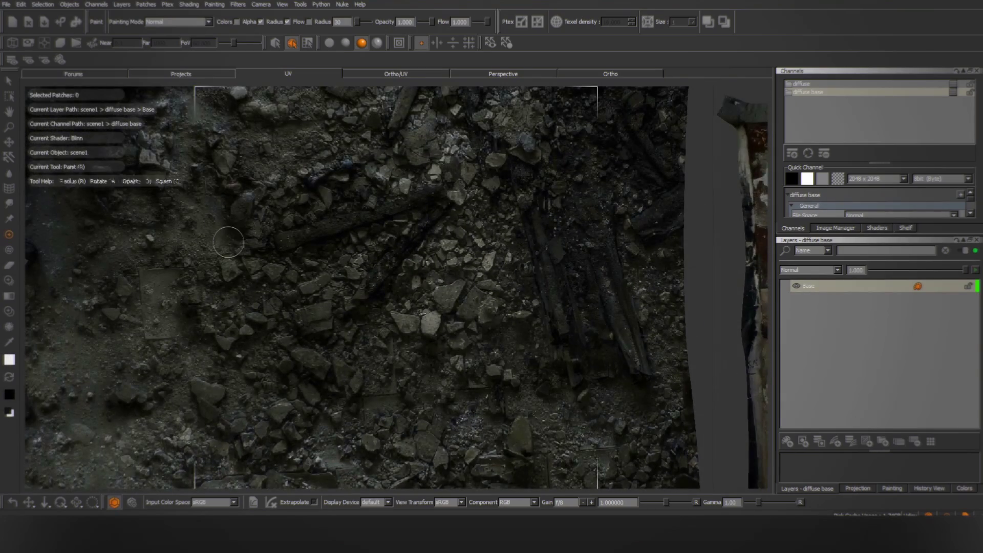
# Move through patches 1012–1013 and 1022–1023, then zoom out to the grid and in on patch 1033
pyautogui.keyDown('alt'); pyautogui.moveTo(568, 362); pyautogui.dragTo(298, 273, button='right'); pyautogui.keyUp('alt')
pyautogui.keyDown('alt'); pyautogui.moveTo(298, 273); pyautogui.dragTo(450, 440, button='middle'); pyautogui.keyUp('alt')
pyautogui.keyDown('alt'); pyautogui.moveTo(450, 441); pyautogui.dragTo(428, 215, button='right'); pyautogui.keyUp('alt')
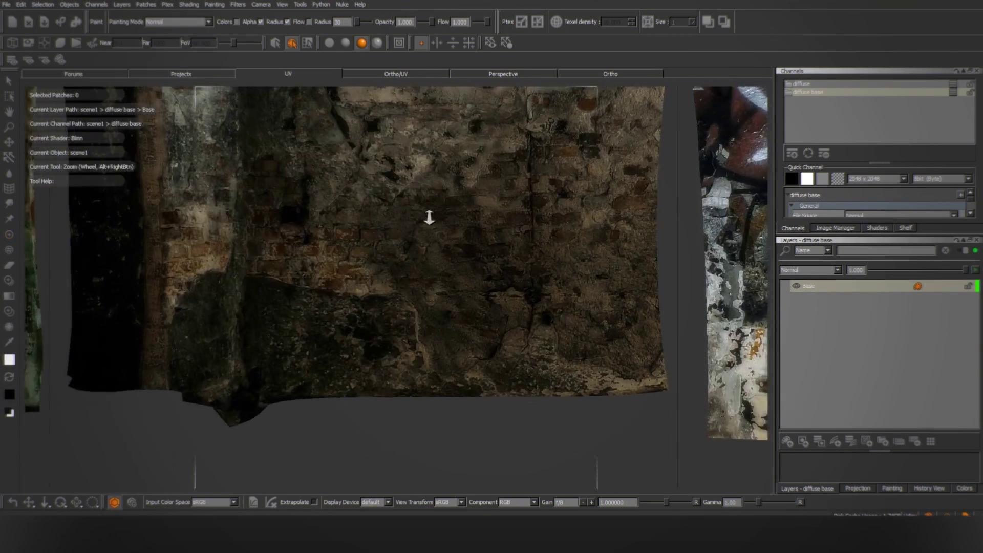
pyautogui.keyDown('alt'); pyautogui.moveTo(428, 215); pyautogui.dragTo(59, 322, button='middle'); pyautogui.keyUp('alt')
pyautogui.keyDown('alt'); pyautogui.moveTo(59, 322); pyautogui.dragTo(492, 243, button='right'); pyautogui.keyUp('alt')
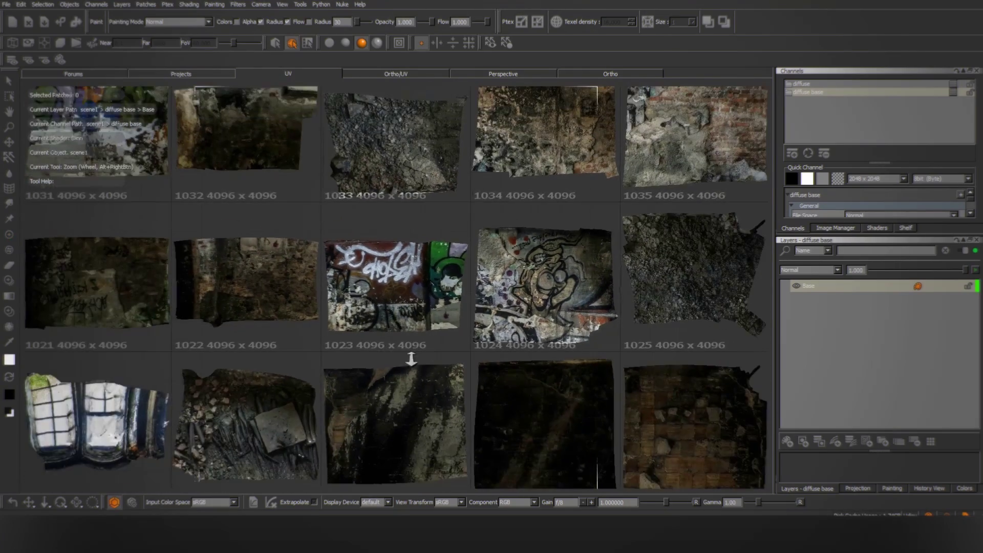
pyautogui.keyDown('alt'); pyautogui.moveTo(492, 243); pyautogui.dragTo(512, 353, button='middle'); pyautogui.keyUp('alt')
pyautogui.keyDown('alt'); pyautogui.moveTo(512, 353); pyautogui.dragTo(494, 263, button='right'); pyautogui.keyUp('alt')
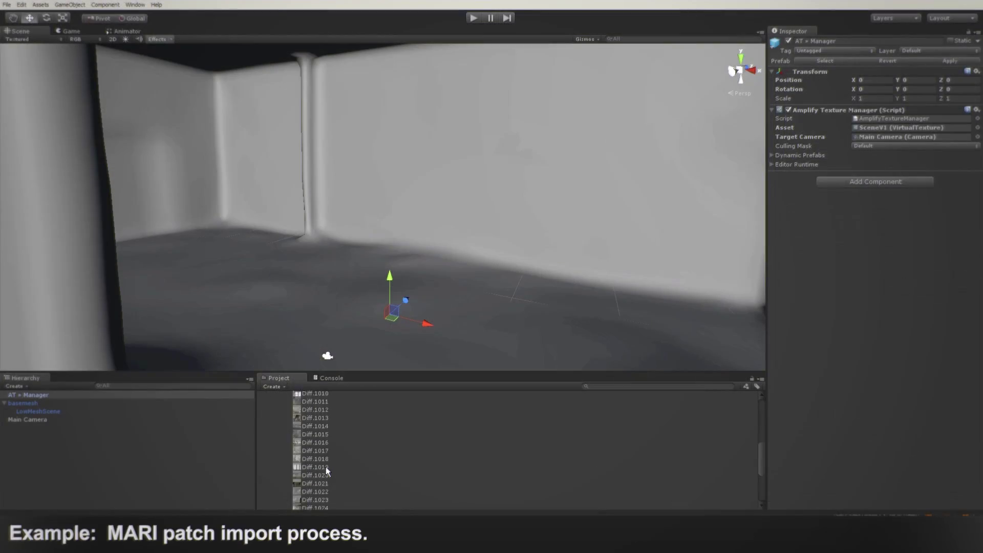
# Select the LowMeshScene mesh and assign Diff.1001 as its Base (RGB) Gloss texture
pyautogui.scroll(5, 325, 466)
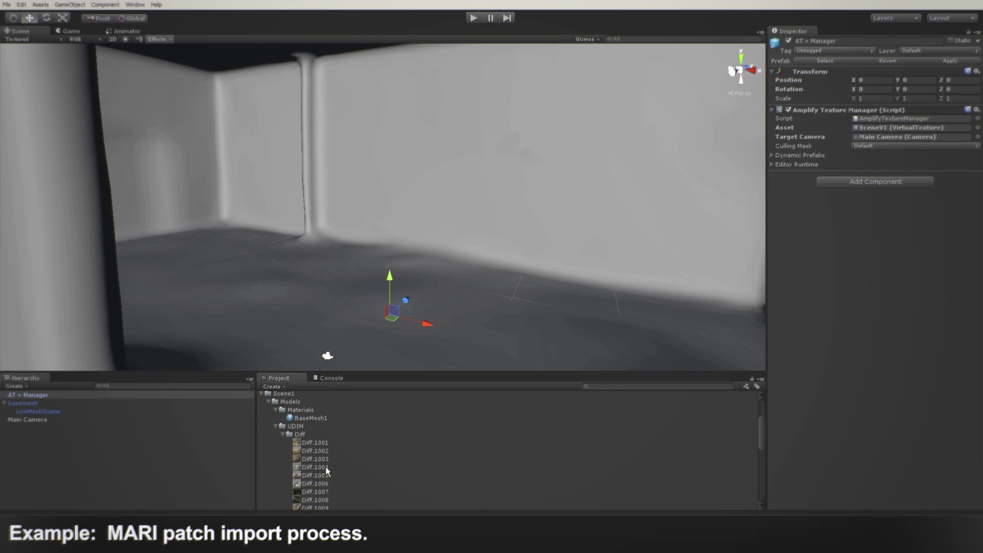
pyautogui.click(511, 290)
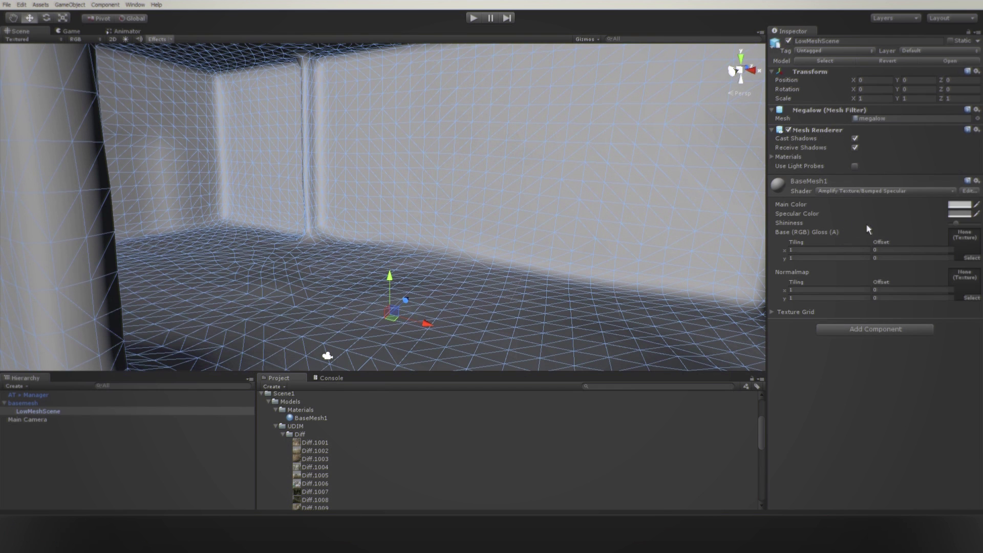
pyautogui.click(972, 258)
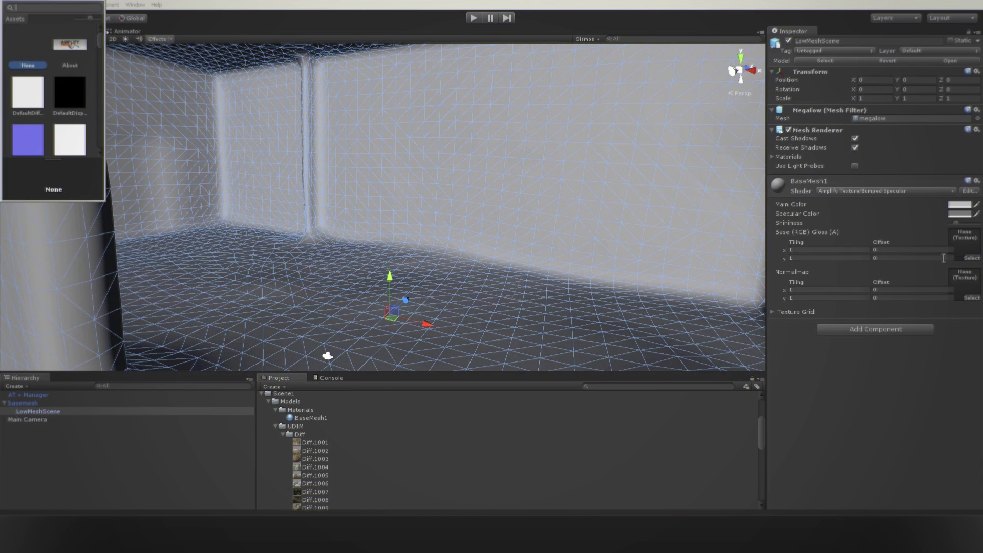
pyautogui.moveTo(97, 42); pyautogui.dragTo(101, 49)
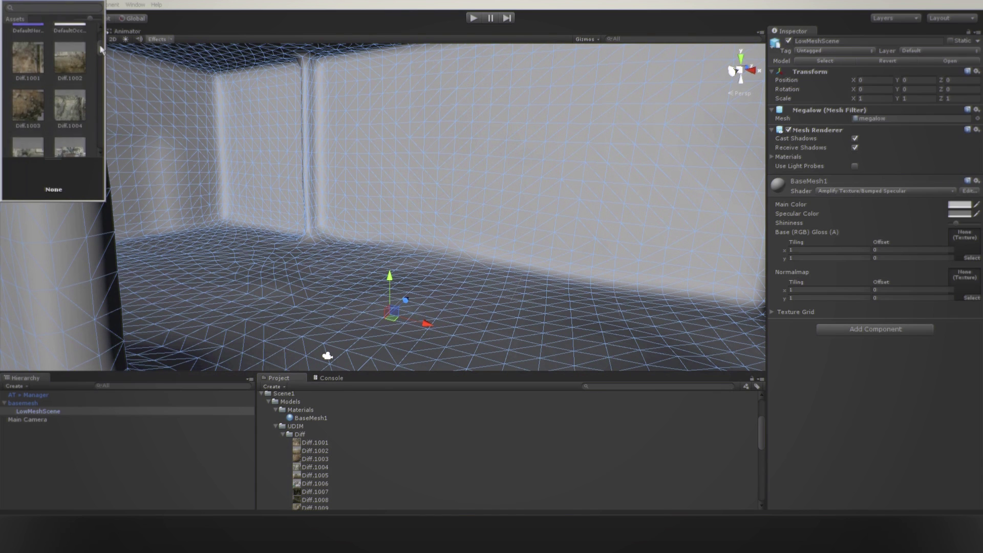
pyautogui.click(26, 60)
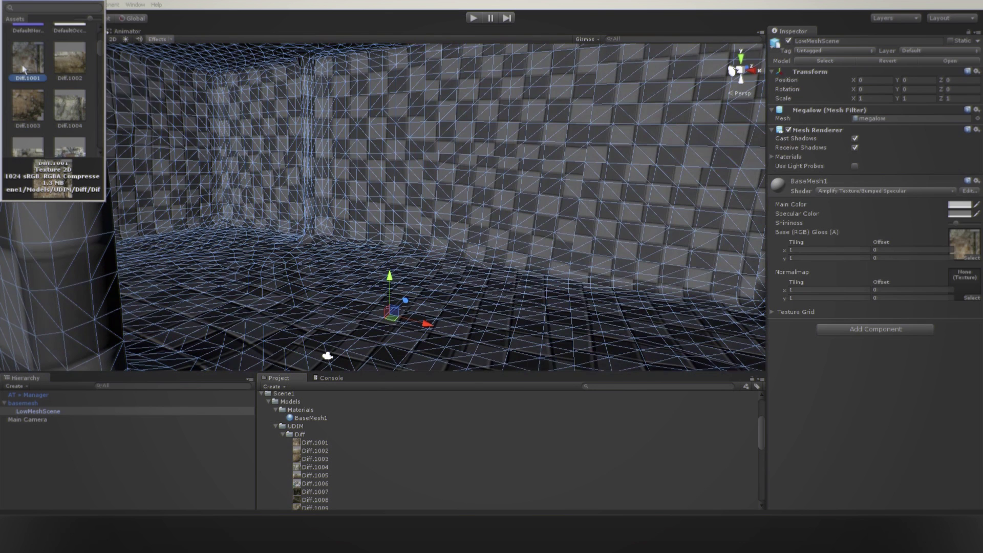
pyautogui.moveTo(50, 81); pyautogui.dragTo(370, 250)
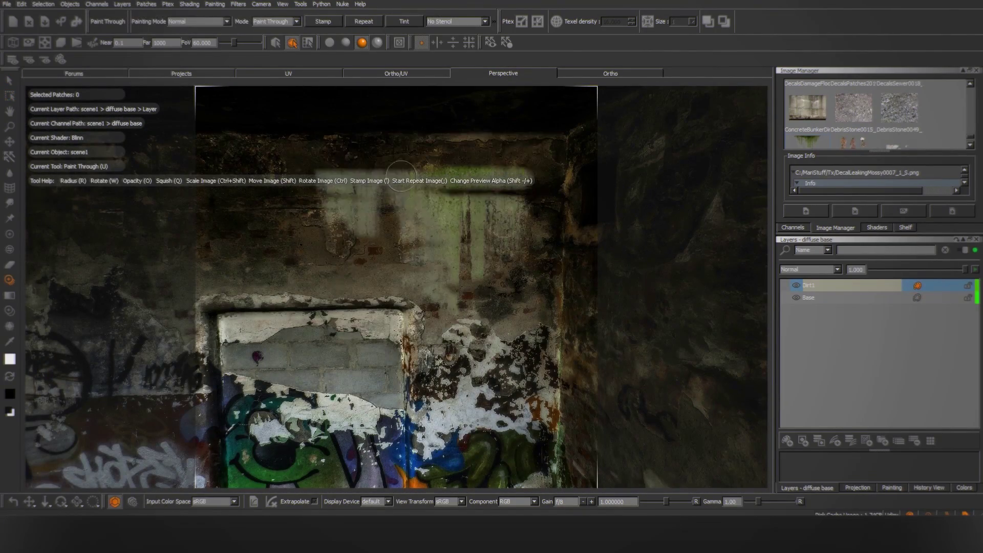
# Switch to Transform Paint for the decal and change the Dirt1 layer's blend mode
pyautogui.press('m')
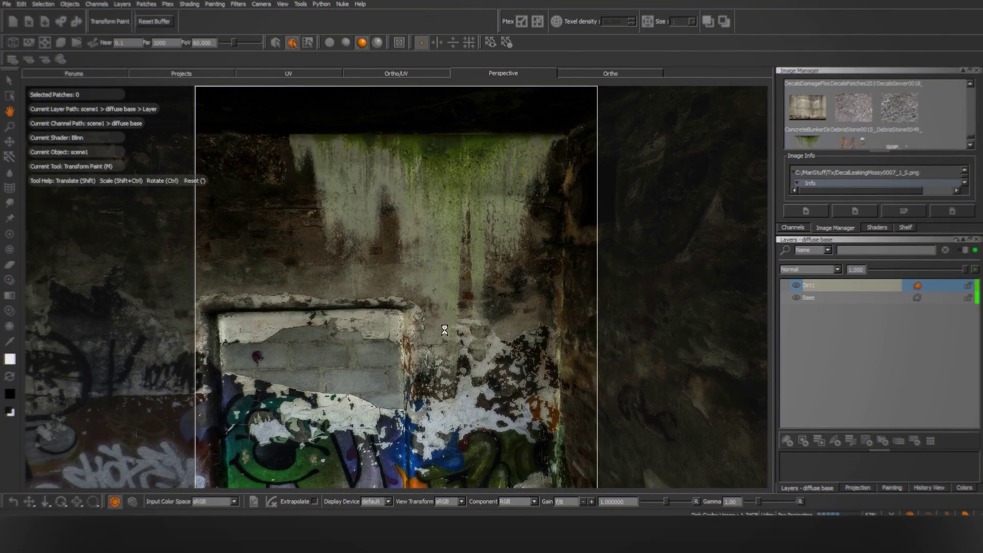
pyautogui.click(809, 270)
pyautogui.click(806, 307)
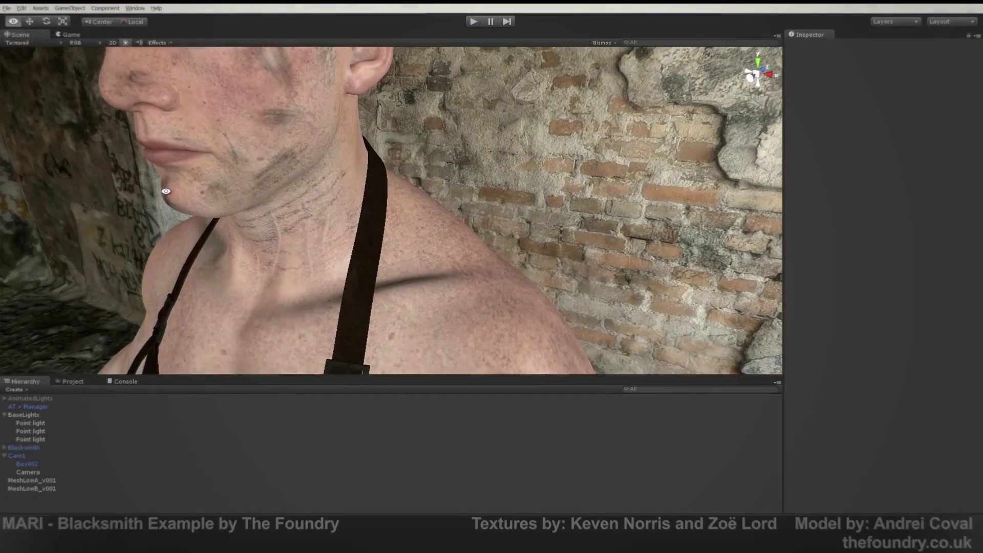
# Orbit the Scene view around the Blacksmith character's jaw and neck
pyautogui.scroll(10, 166, 191)
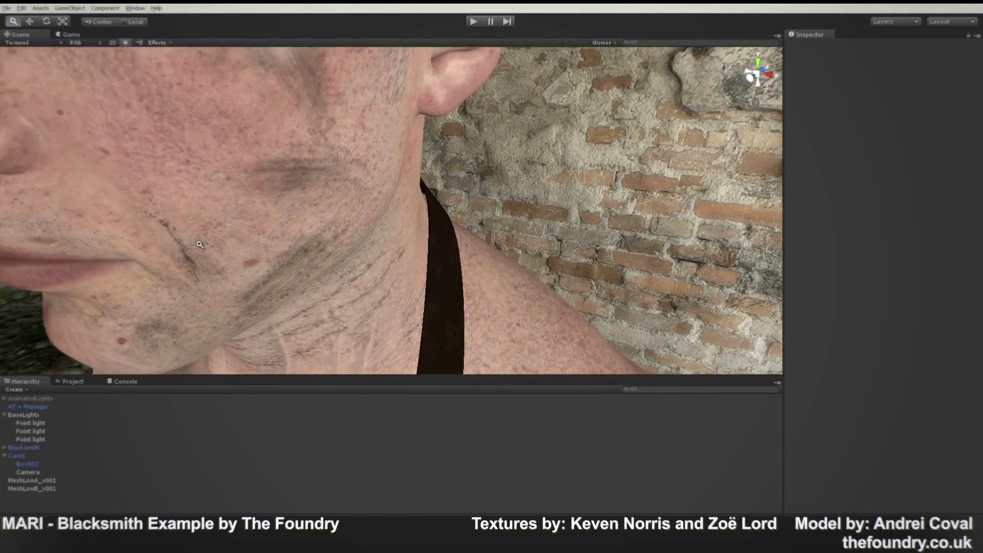
pyautogui.keyDown('alt'); pyautogui.moveTo(200, 244); pyautogui.dragTo(471, 283); pyautogui.keyUp('alt')
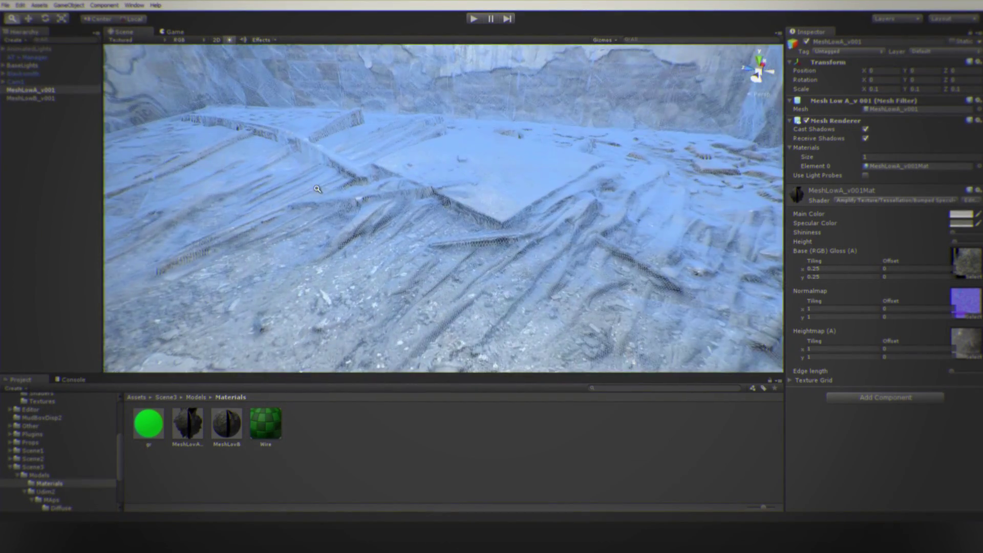
# Look down at the rubble floor and lower the Height slider to flatten its displacement
pyautogui.moveTo(353, 215); pyautogui.dragTo(745, 216, button='right')
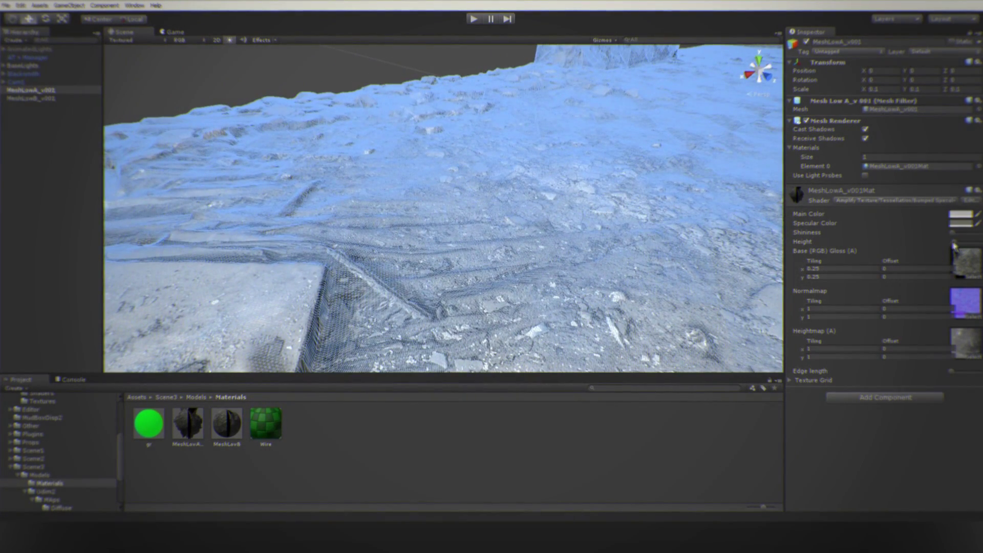
pyautogui.moveTo(954, 244); pyautogui.dragTo(956, 245)
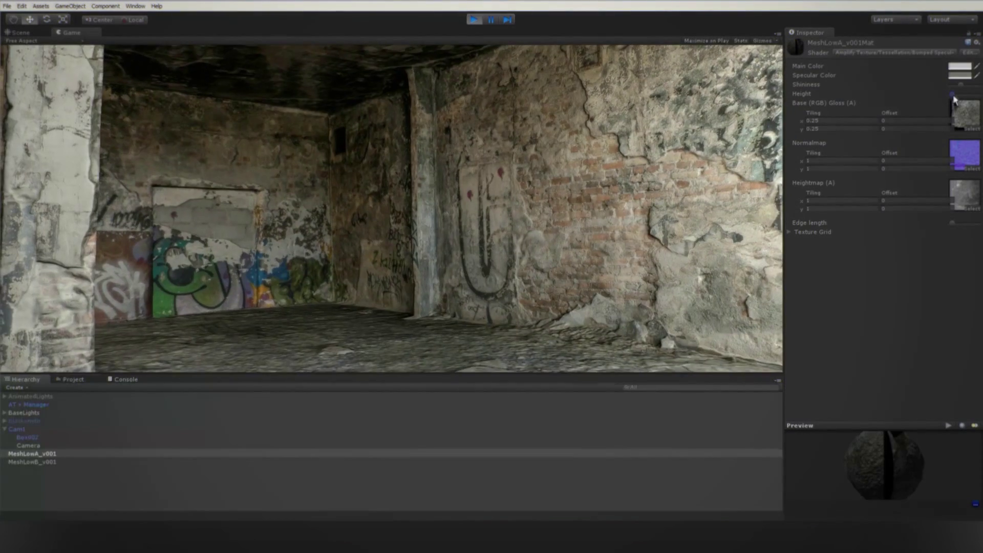
pyautogui.moveTo(957, 97); pyautogui.dragTo(956, 99)
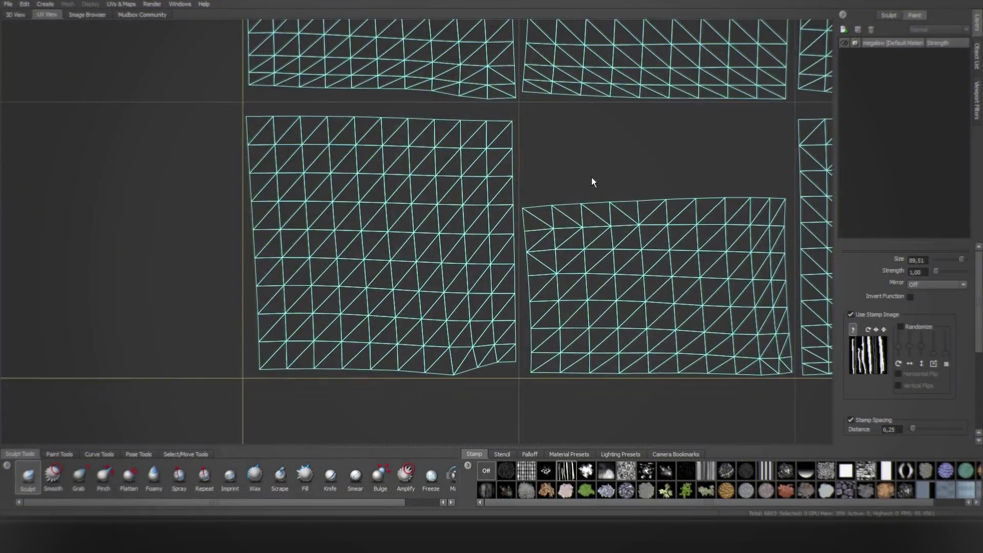
pyautogui.keyDown('alt'); pyautogui.moveTo(592, 185); pyautogui.dragTo(544, 188, button='right'); pyautogui.keyUp('alt')
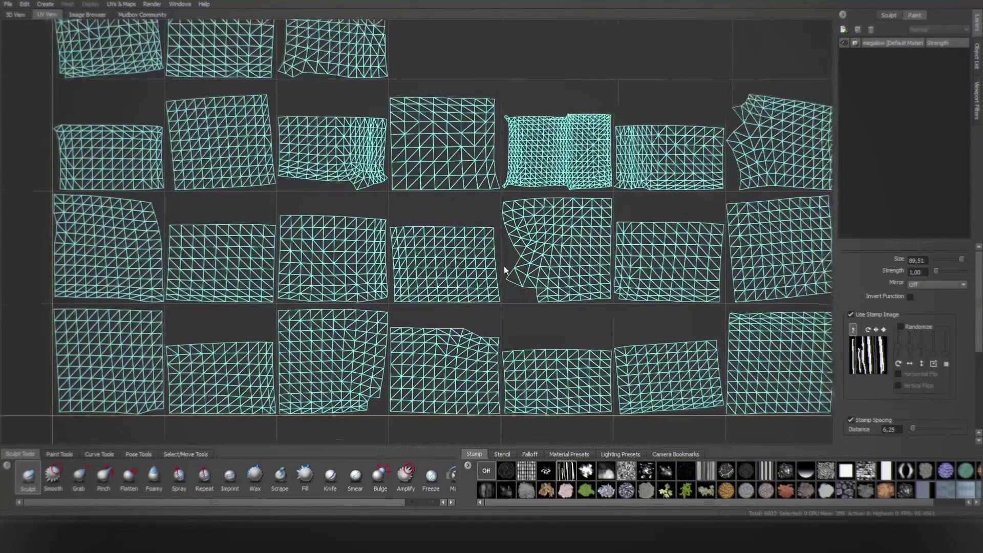
# Frame the sculpted back wall, then start a new texture-map extraction with displacement and normal maps
pyautogui.keyDown('alt'); pyautogui.moveTo(509, 267); pyautogui.dragTo(500, 175, button='right'); pyautogui.keyUp('alt')
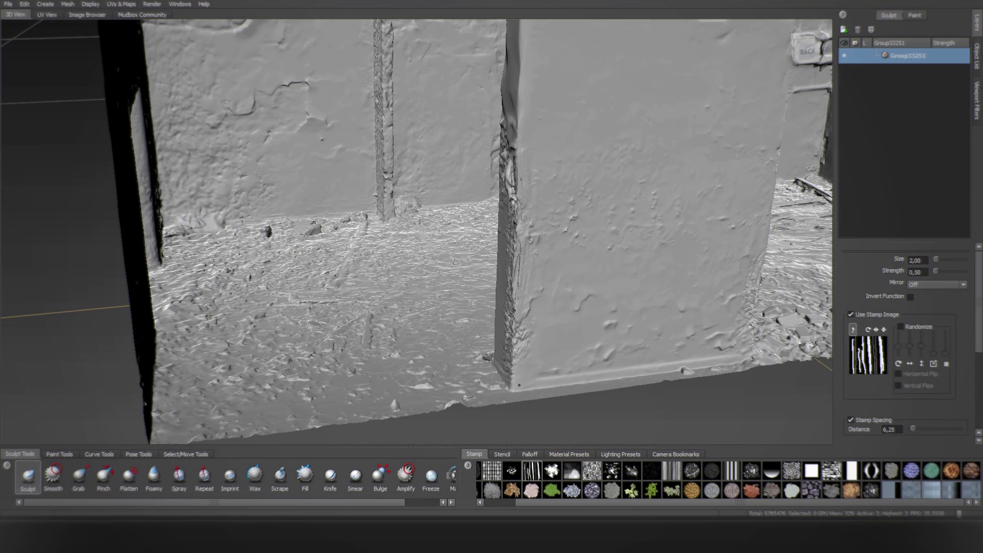
pyautogui.keyDown('alt'); pyautogui.moveTo(461, 283); pyautogui.dragTo(481, 213); pyautogui.keyUp('alt')
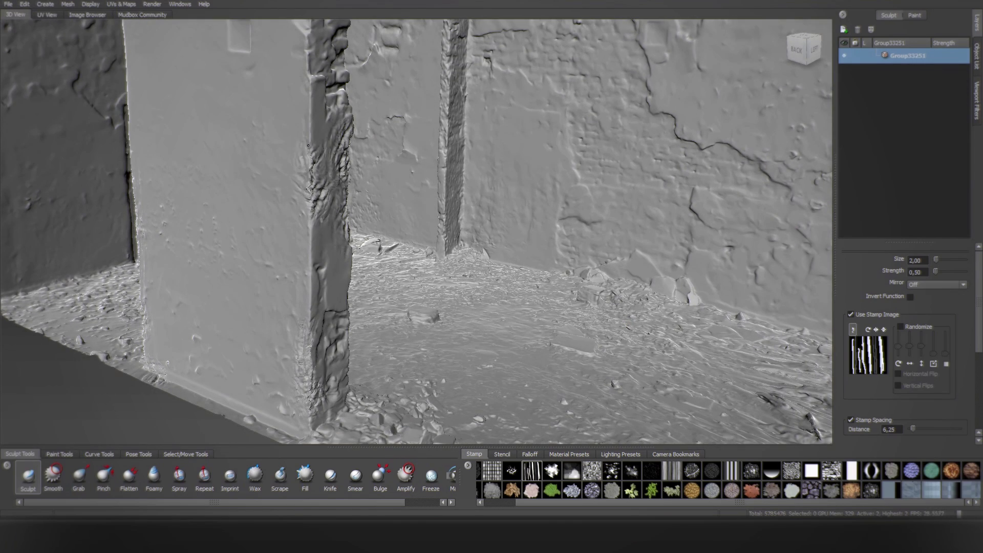
pyautogui.keyDown('alt'); pyautogui.moveTo(558, 280); pyautogui.dragTo(528, 285, button='right'); pyautogui.keyUp('alt')
pyautogui.click(134, 4)
pyautogui.moveTo(147, 66)
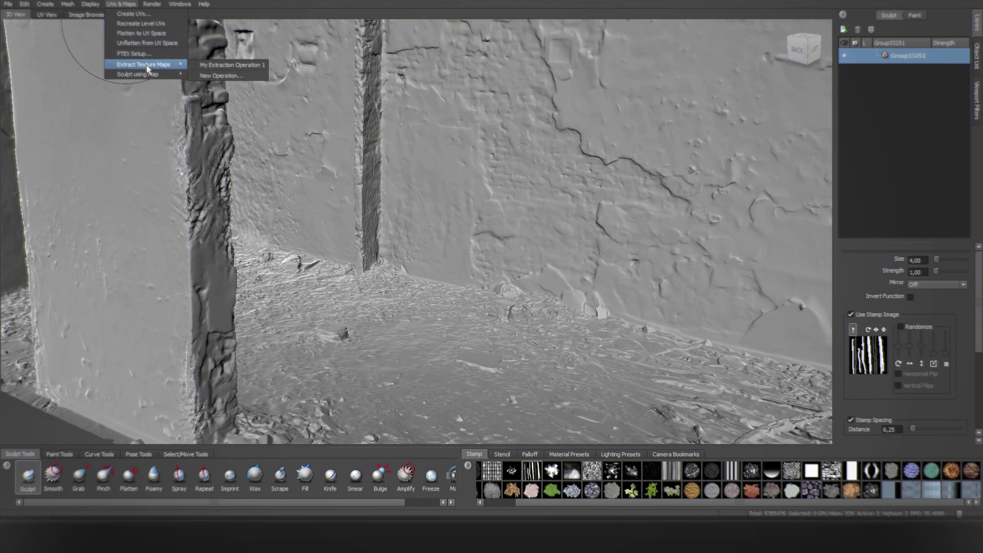
pyautogui.click(204, 65)
pyautogui.click(454, 238)
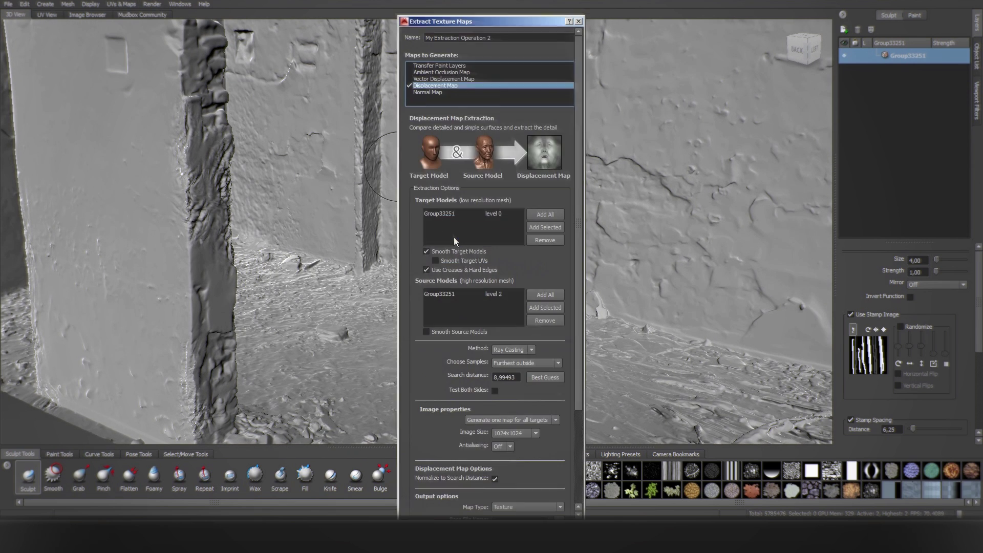
pyautogui.click(428, 92)
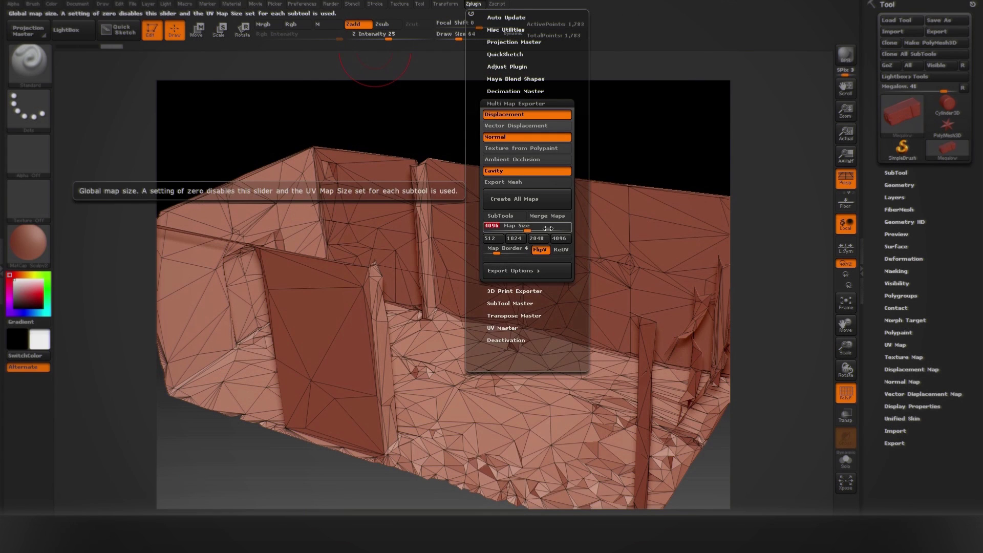
# Expand the Multi Map Exporter's Export Options and open its File names settings
pyautogui.click(522, 269)
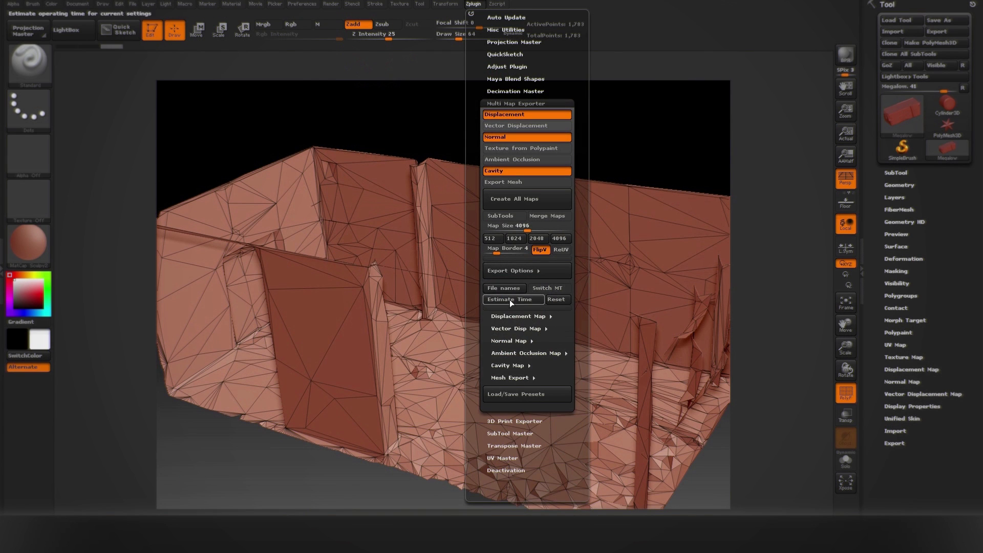
pyautogui.click(502, 288)
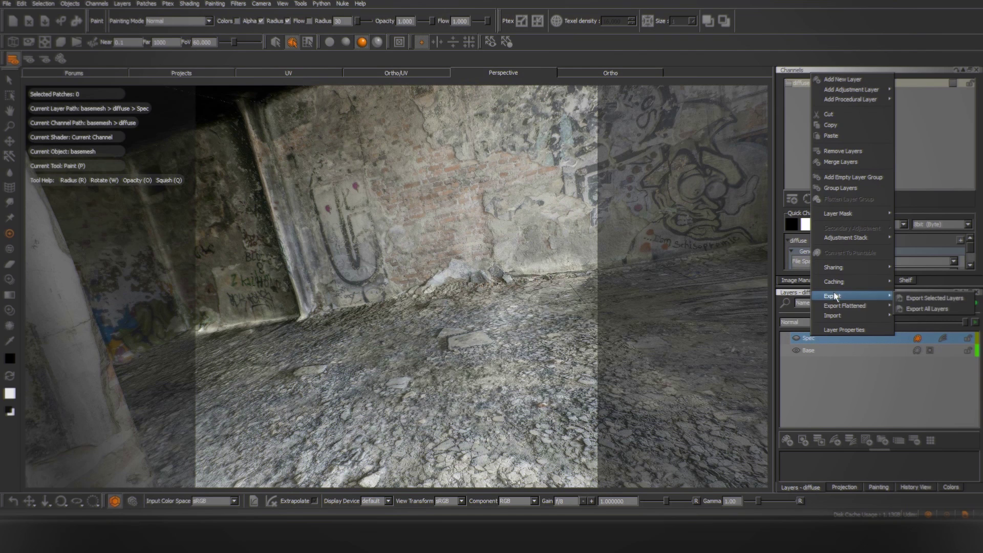
# Export the diffuse channel using the $CHANNEL.$UDIM.tga template, then pan across the textured brick wall
pyautogui.moveTo(840, 305)
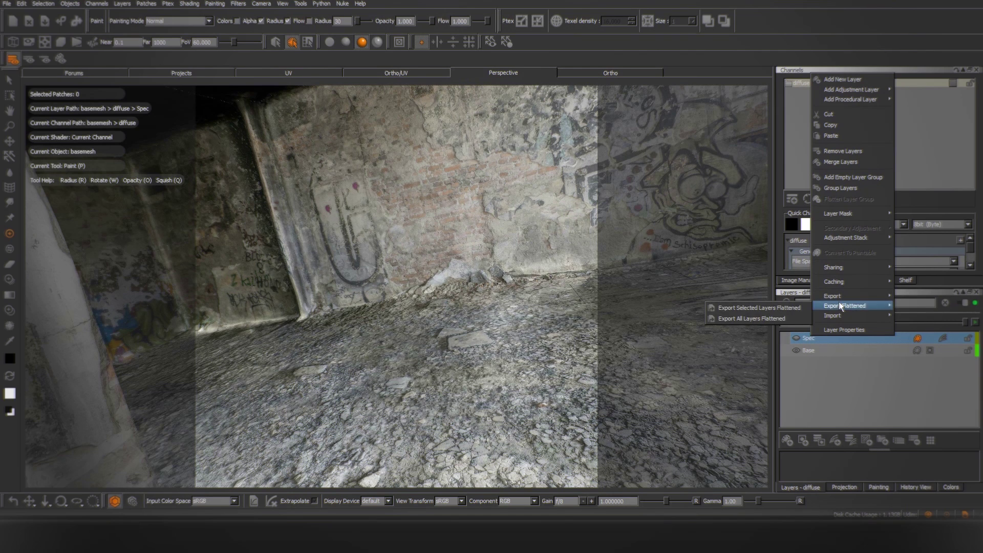
pyautogui.rightClick(818, 83)
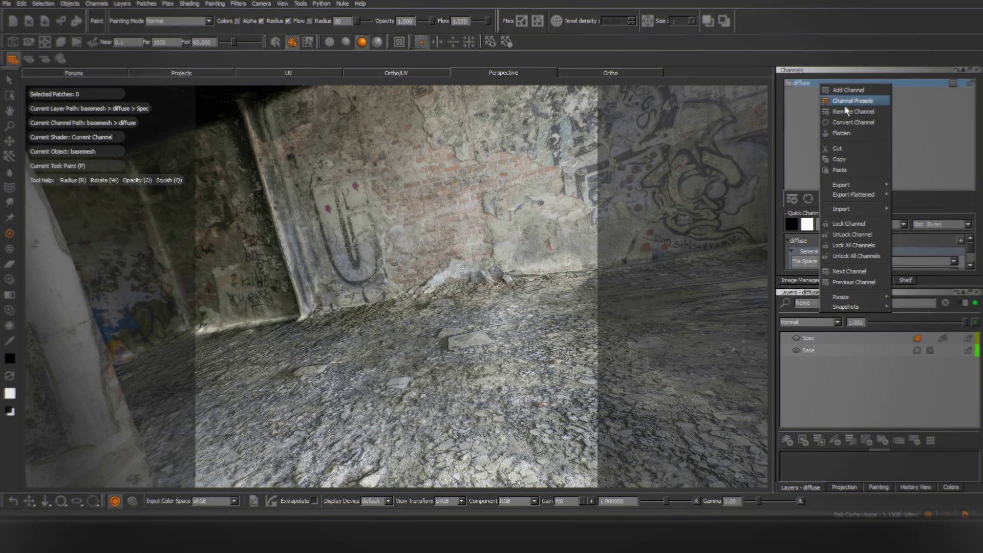
pyautogui.moveTo(865, 185)
pyautogui.click(921, 185)
pyautogui.click(677, 316)
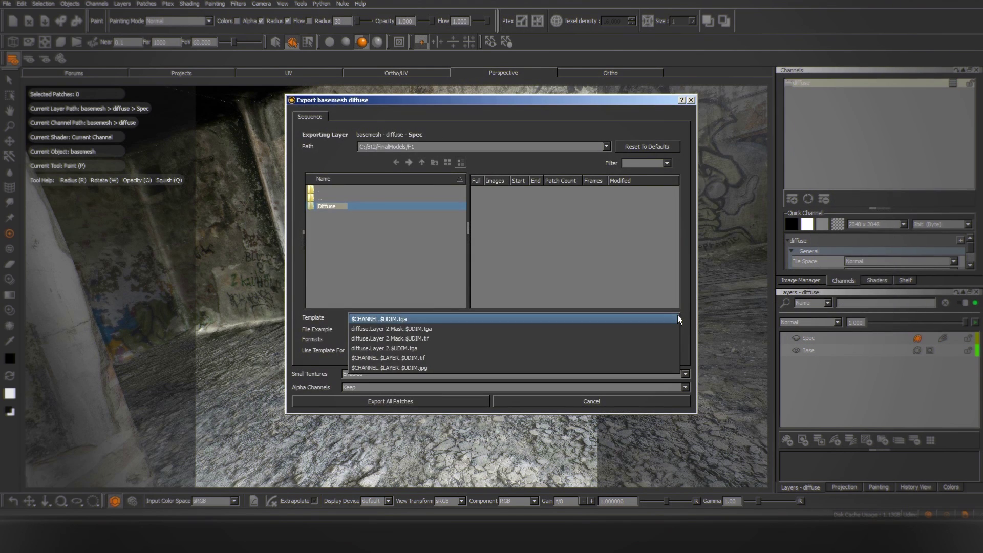
pyautogui.click(689, 347)
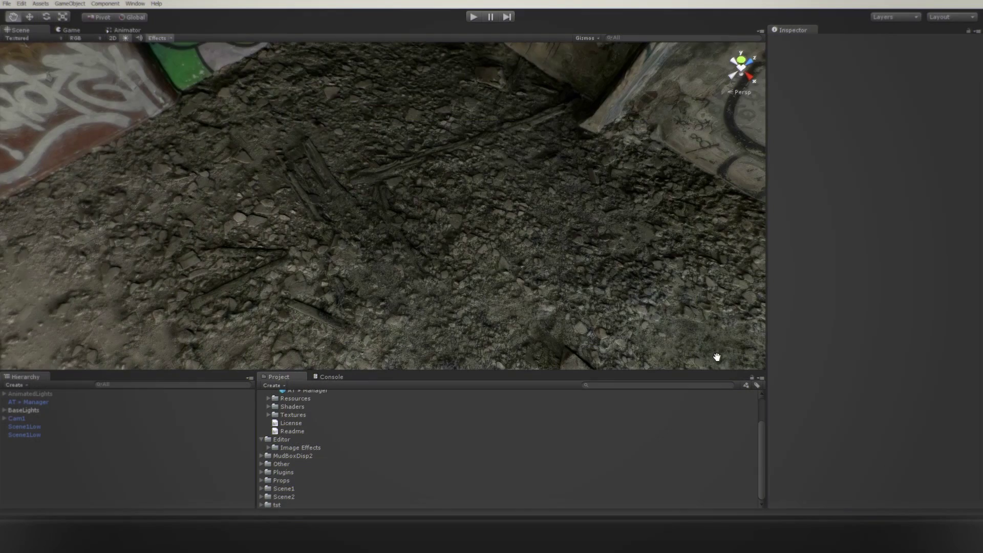
pyautogui.moveTo(715, 355); pyautogui.dragTo(529, 233, button='middle')
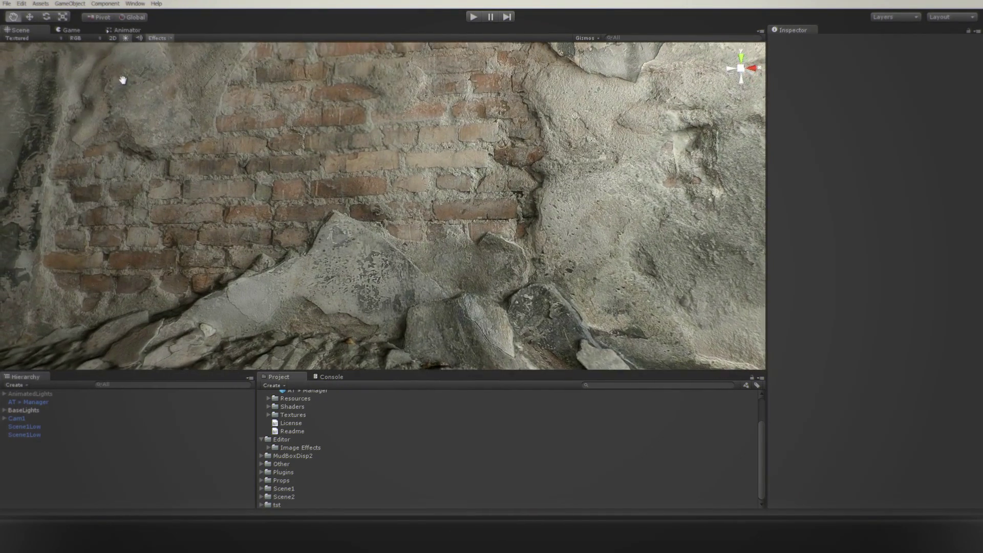
pyautogui.moveTo(131, 93); pyautogui.dragTo(185, 156, button='middle')
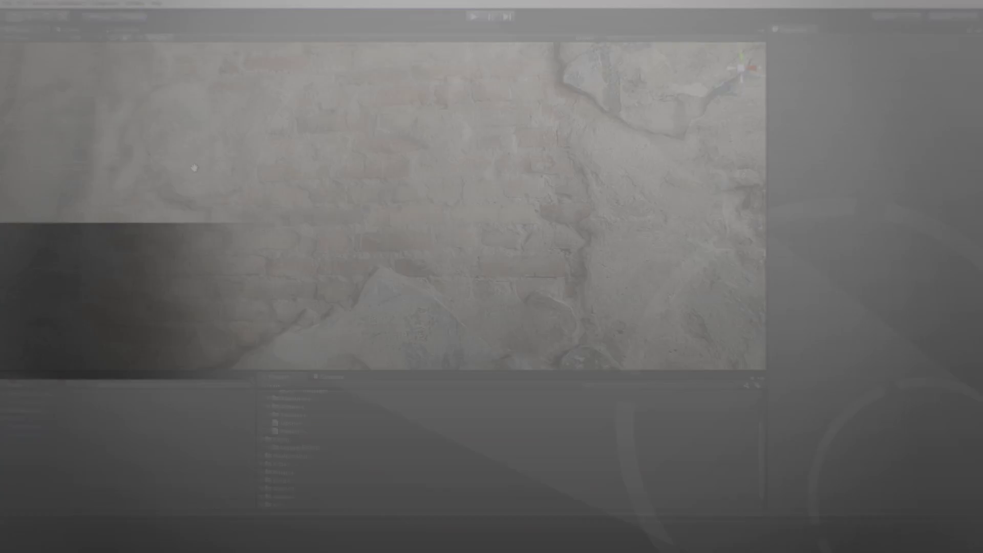